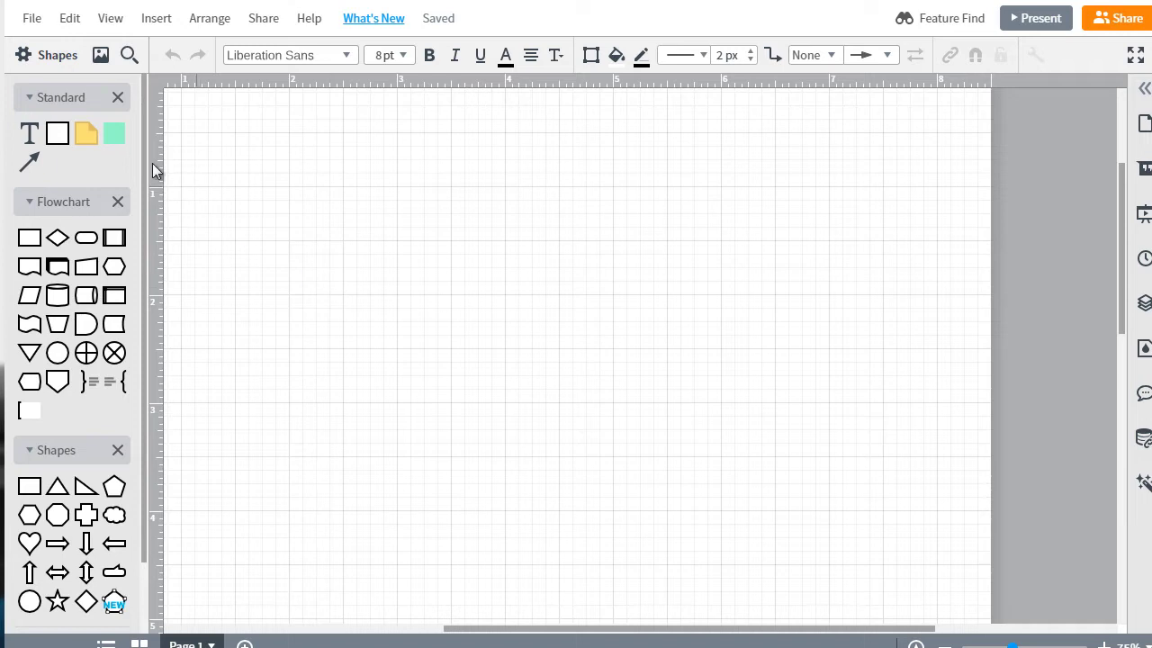
# - Add a square block to the upper part of the canvas and label it "Facebook Fan Page"
pyautogui.moveTo(57, 133)
pyautogui.moveTo(262, 233); pyautogui.dragTo(394, 307)
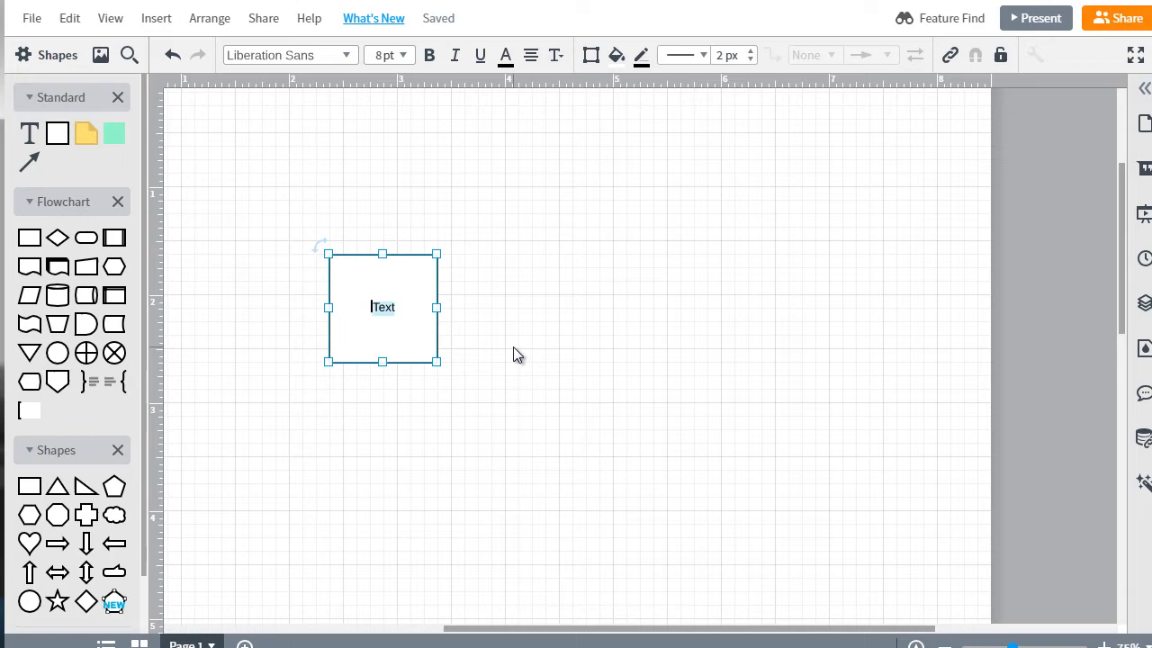
pyautogui.write('Facebook ')
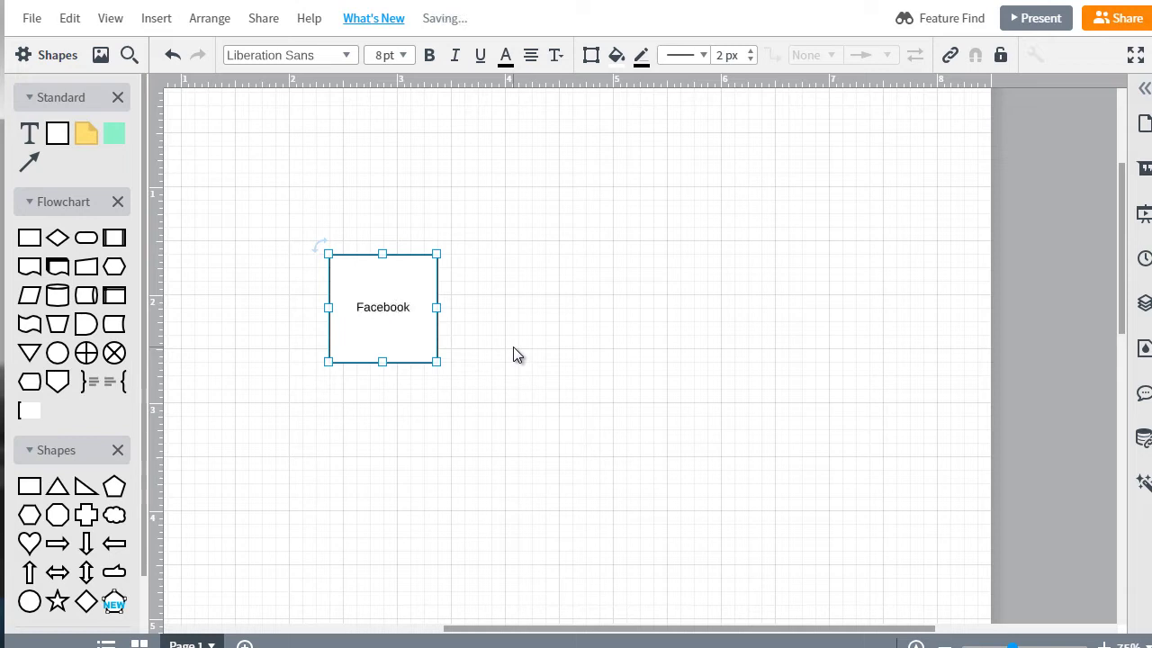
pyautogui.write('Fan Page')
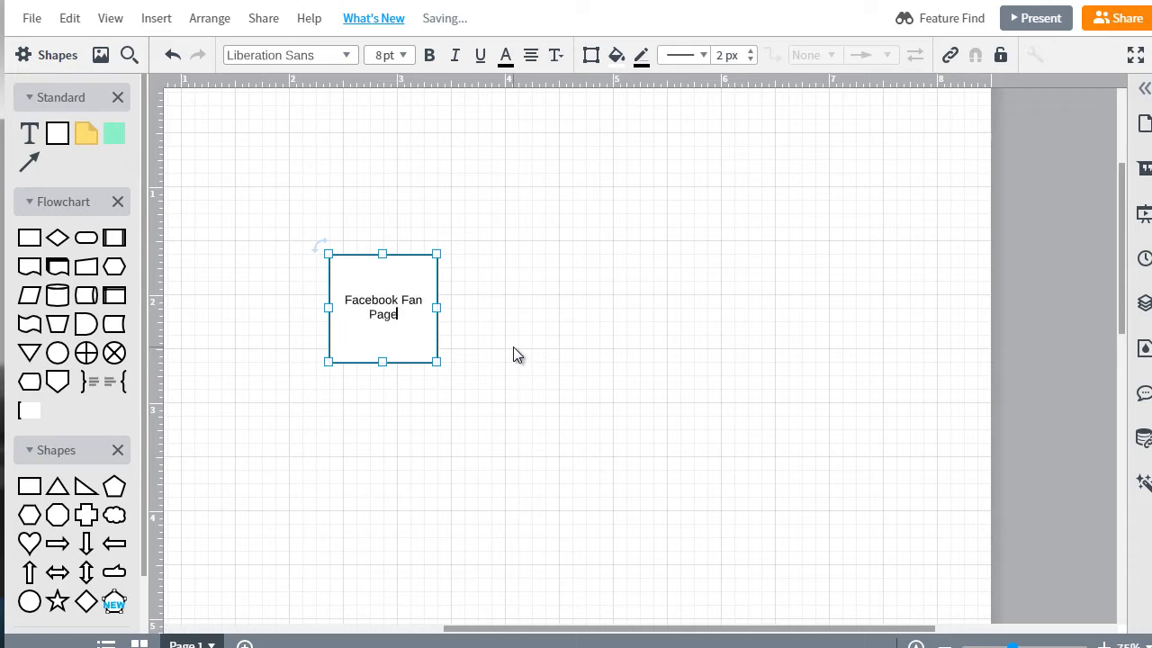
# - Place a copy of the Facebook Fan Page box to its right and relabel the copy "Youtube Channel"
pyautogui.moveTo(387, 300); pyautogui.dragTo(650, 295)
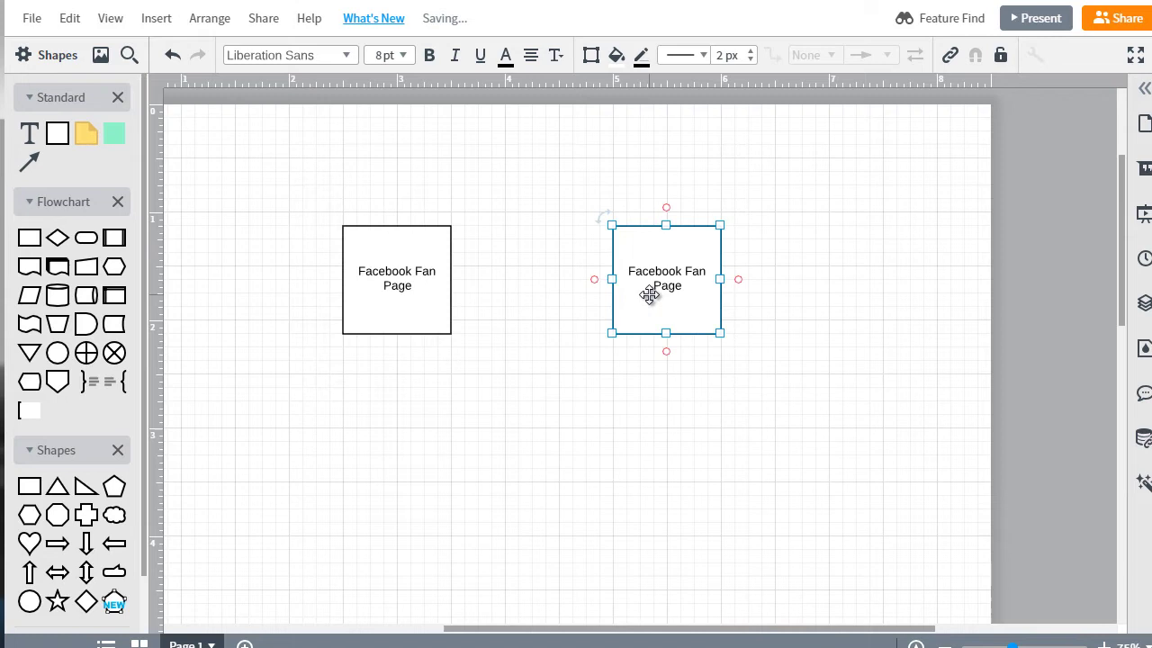
pyautogui.doubleClick(652, 281)
pyautogui.write('Y')
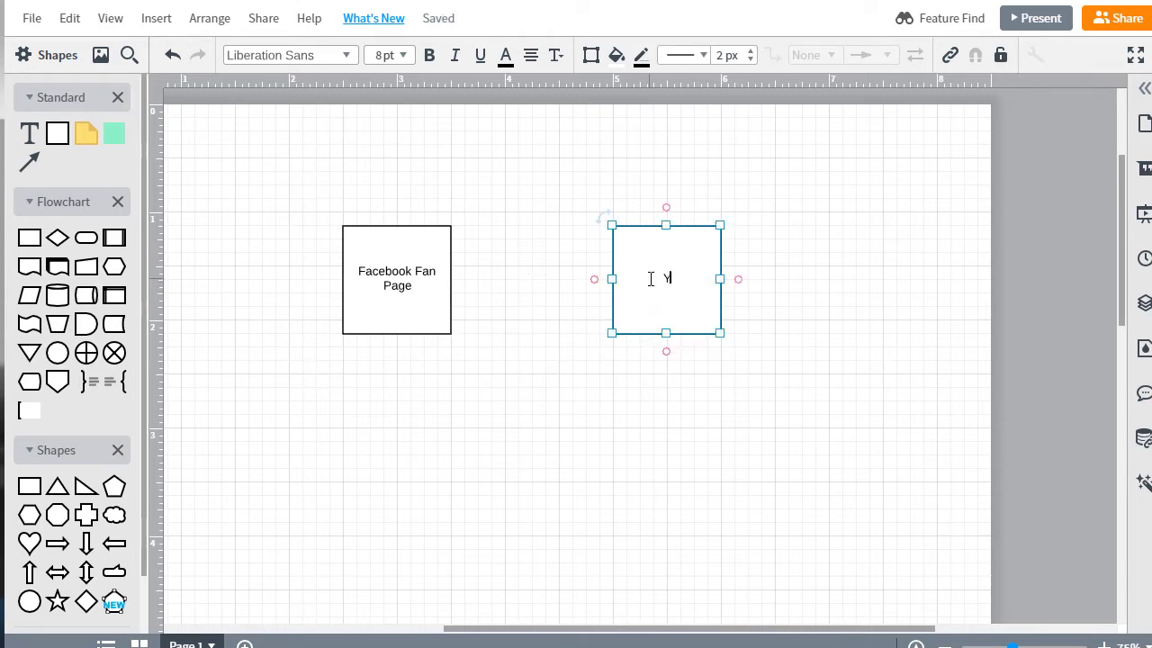
pyautogui.write('outube Channel')
pyautogui.click(519, 408)
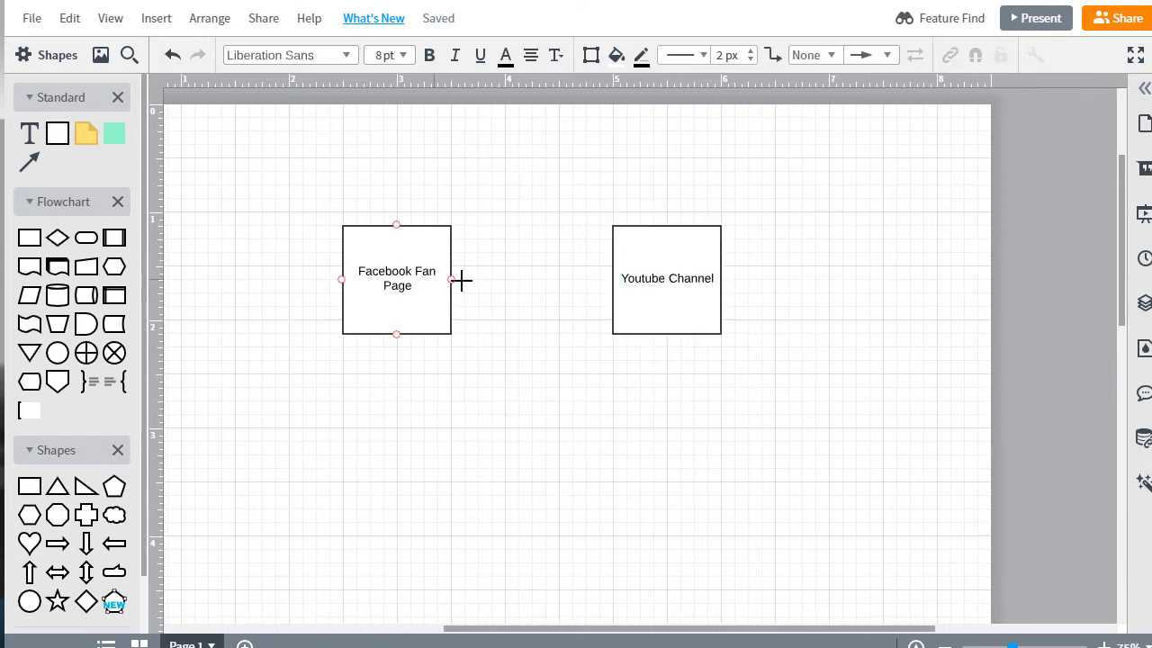
pyautogui.moveTo(493, 280); pyautogui.dragTo(618, 278)
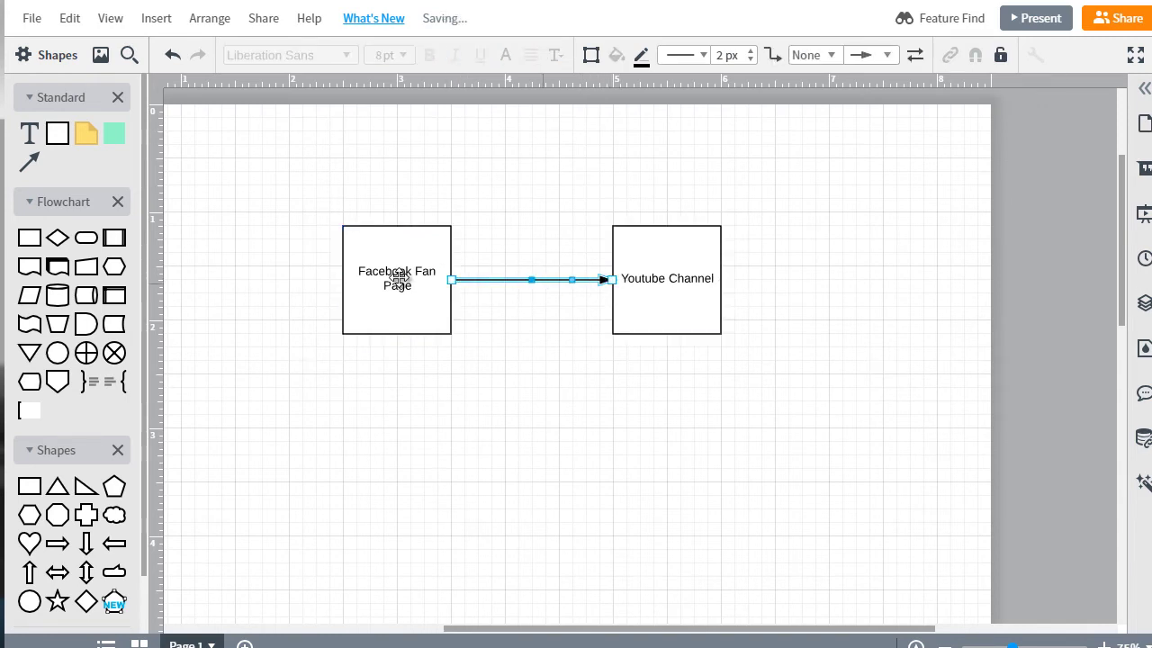
pyautogui.click(690, 252)
pyautogui.click(405, 310)
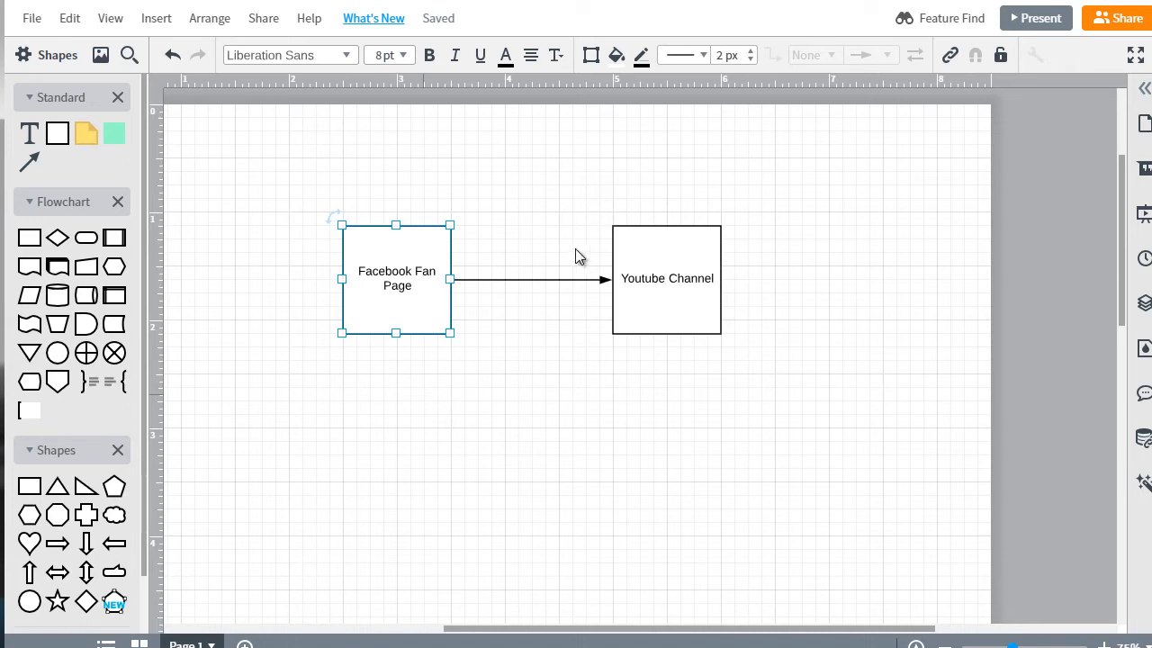
pyautogui.click(678, 267)
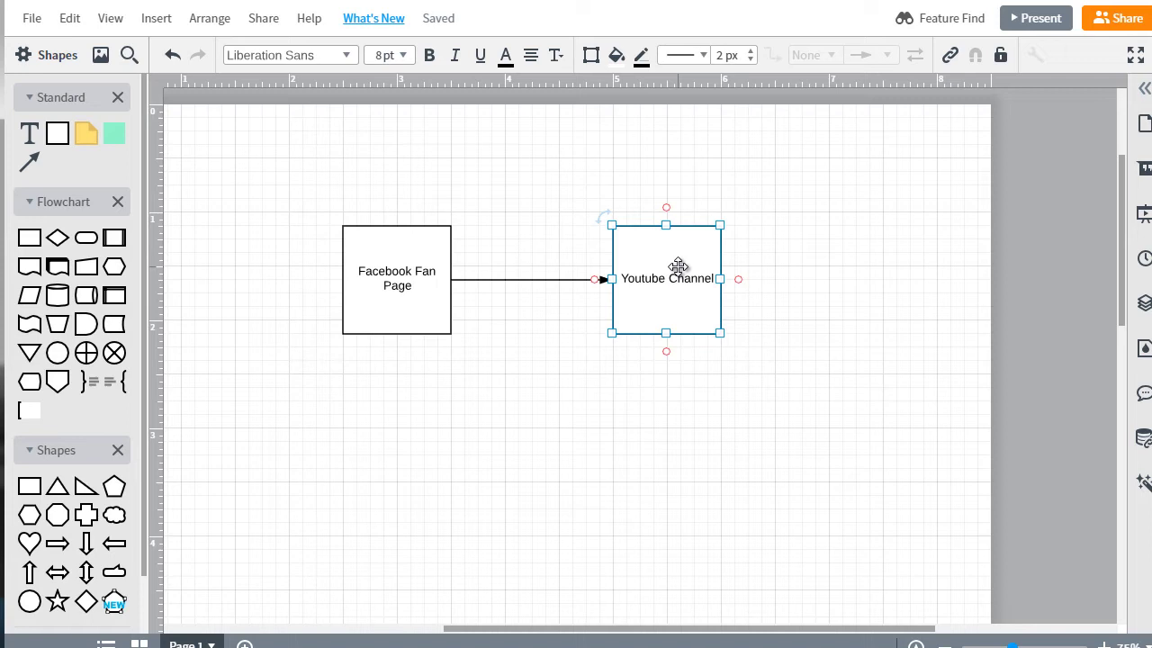
pyautogui.click(410, 322)
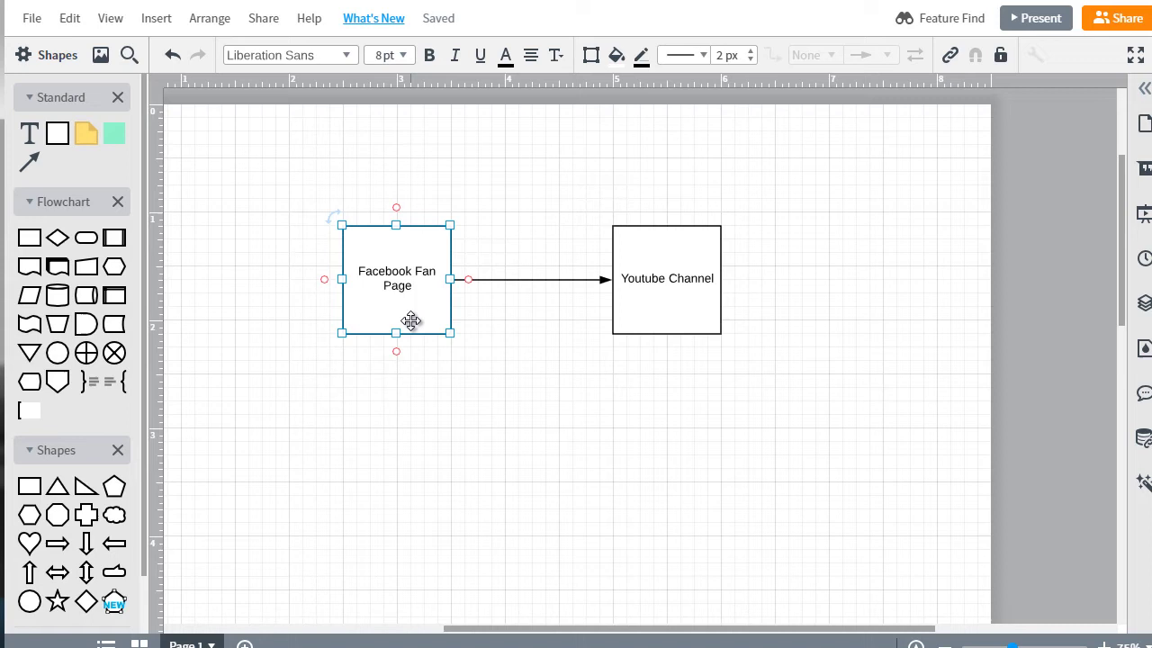
pyautogui.click(596, 281)
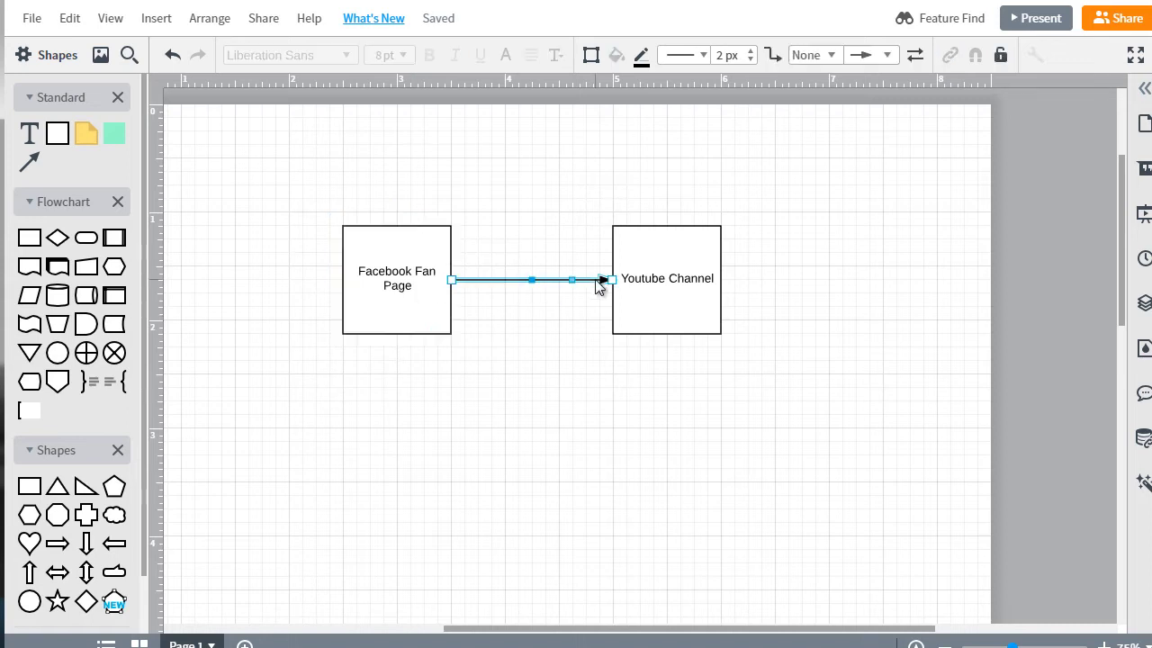
pyautogui.press('Delete')
# - Draw an arrow from the left side of the Youtube Channel box to the right side of the Facebook Fan Page box
pyautogui.click(640, 271)
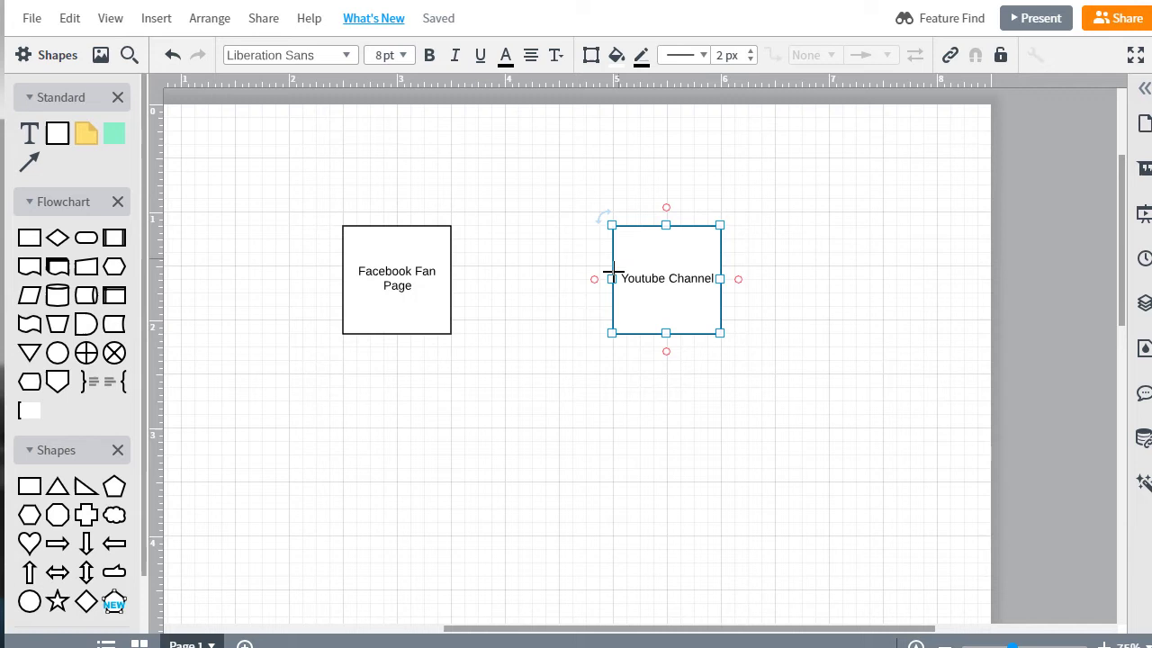
pyautogui.click(552, 279)
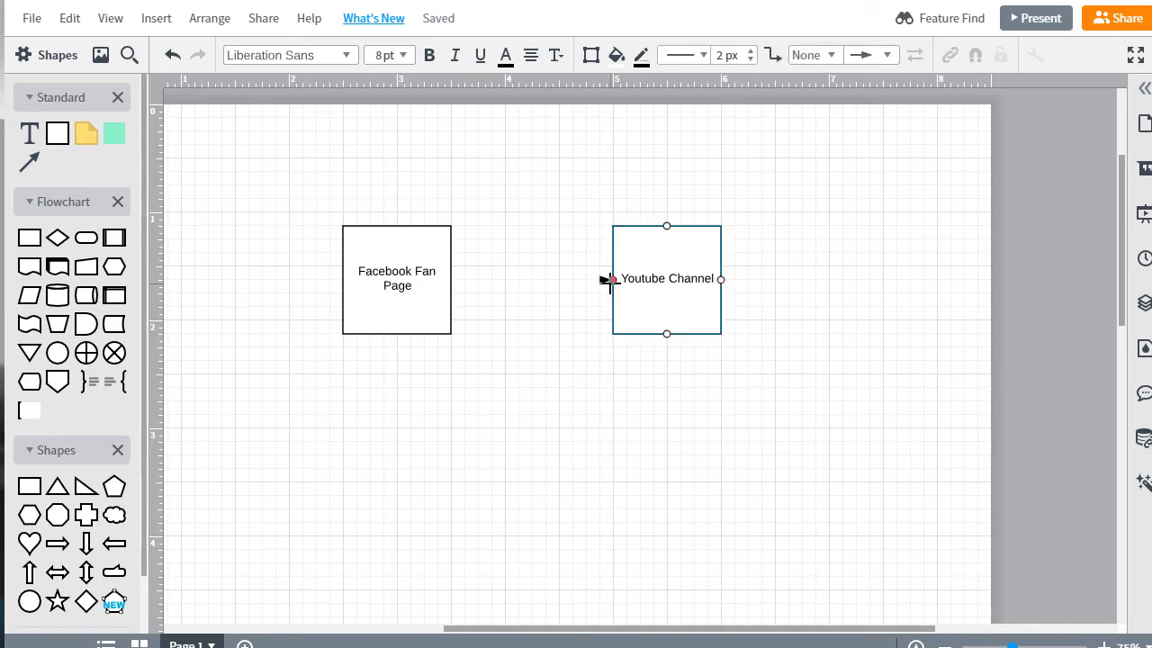
pyautogui.moveTo(612, 279); pyautogui.dragTo(447, 285)
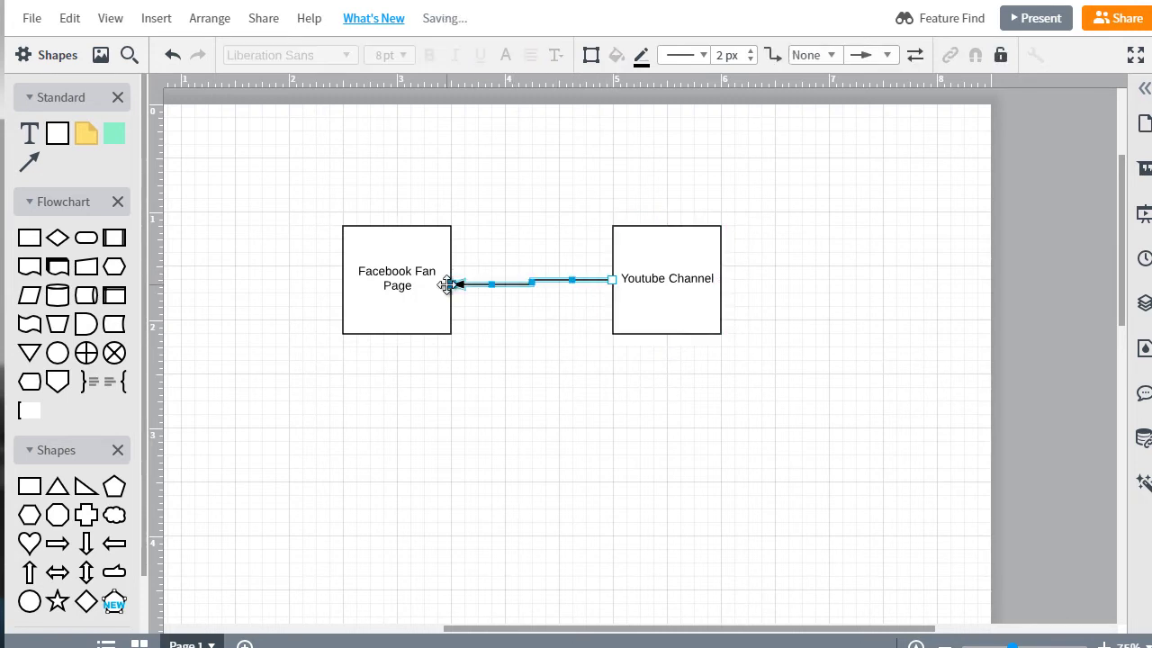
# - Duplicate the Facebook Fan Page box directly below the original and draw an arrow from Youtube Channel to the copy
pyautogui.click(386, 277)
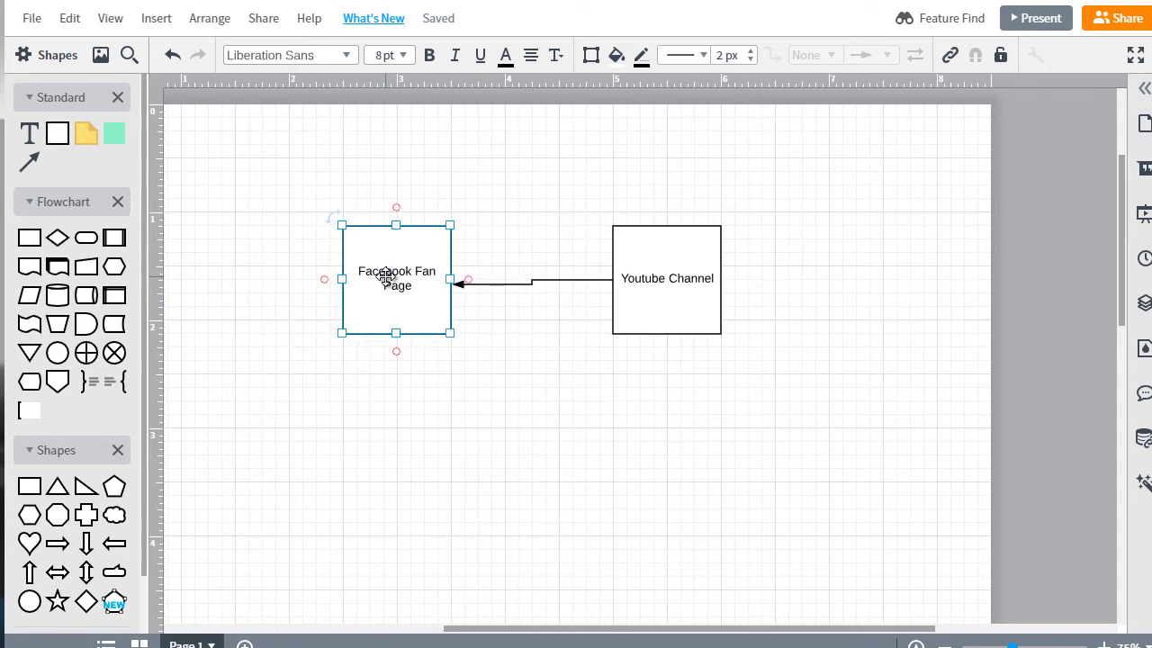
pyautogui.hotkey('ctrl', 'd')
pyautogui.moveTo(385, 275); pyautogui.dragTo(375, 450)
pyautogui.moveTo(611, 326); pyautogui.dragTo(451, 468)
pyautogui.click(675, 384)
# - Relabel the lower Facebook Fan Page copy as "Twitter"
pyautogui.click(397, 450)
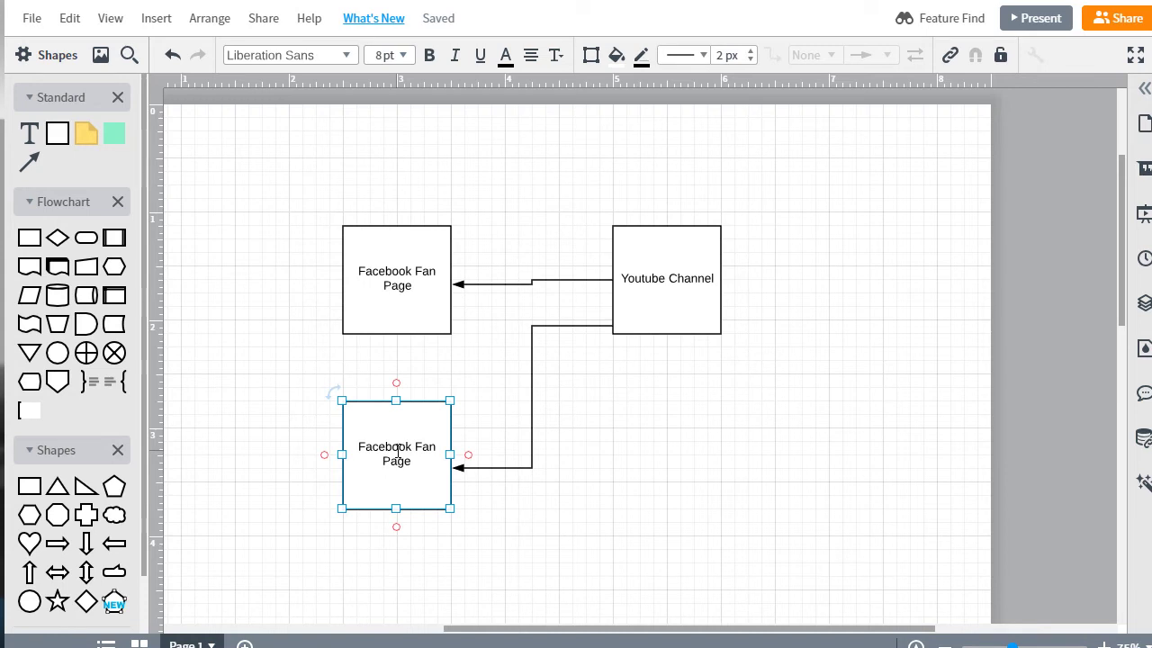
pyautogui.doubleClick(398, 450)
pyautogui.press('BackSpace')
pyautogui.write('Twitter')
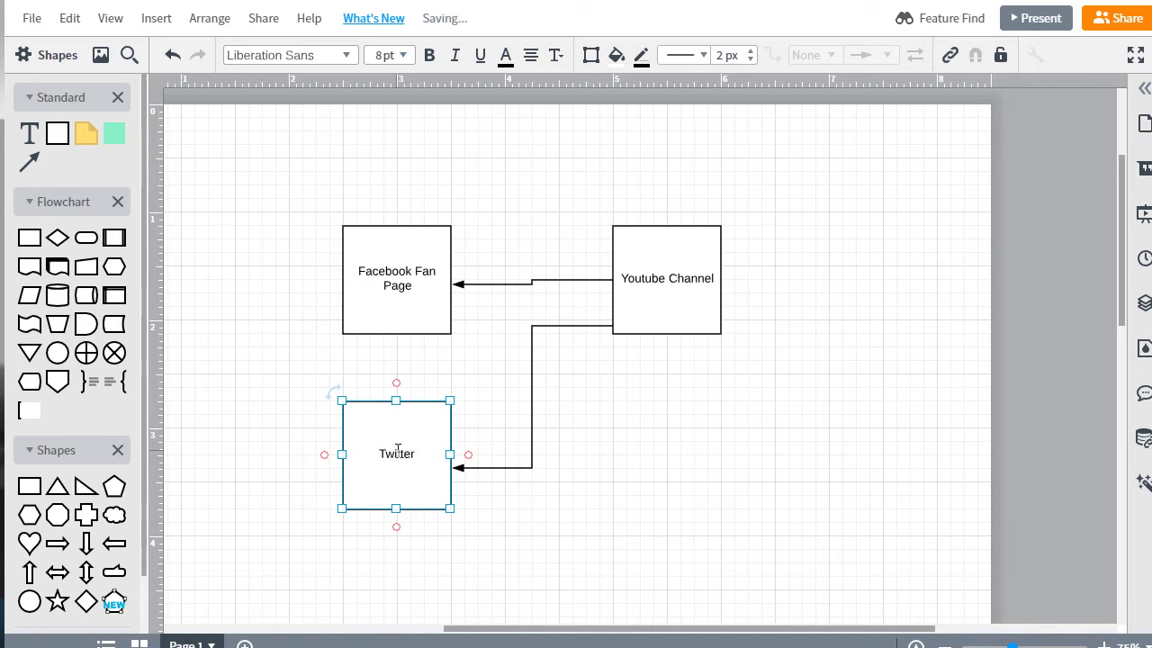
pyautogui.press('Escape')
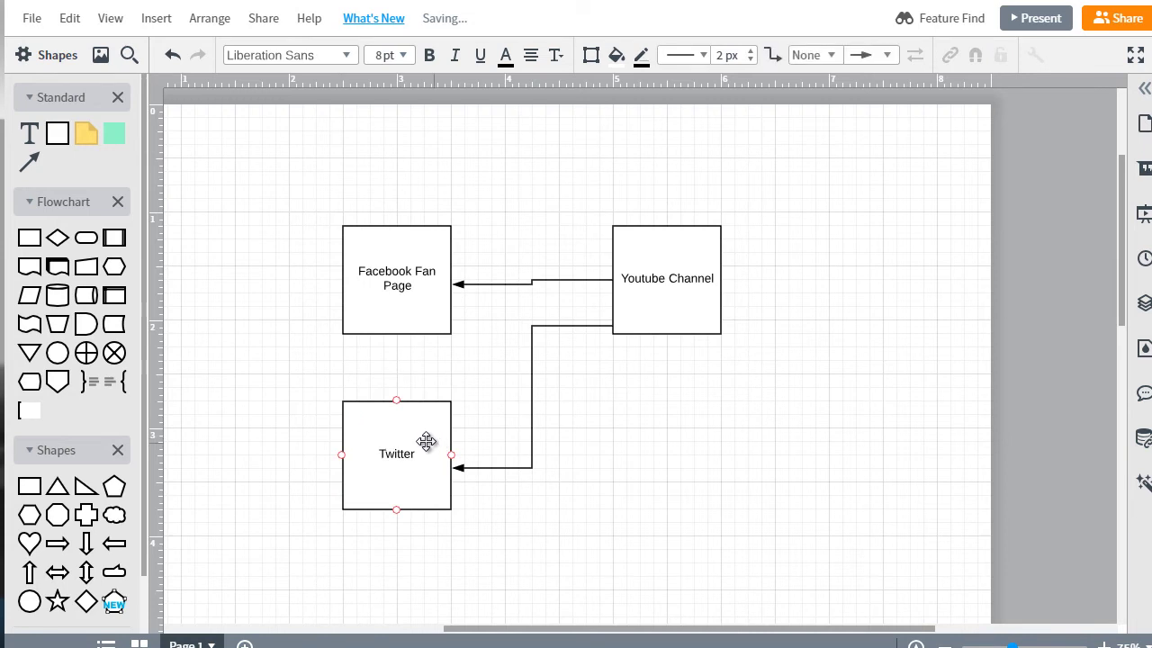
# - Place a copy of the Twitter box below Youtube Channel and draw an arrow from Youtube Channel down to it
pyautogui.click(427, 441)
pyautogui.moveTo(427, 441); pyautogui.dragTo(440, 456)
pyautogui.click(727, 502)
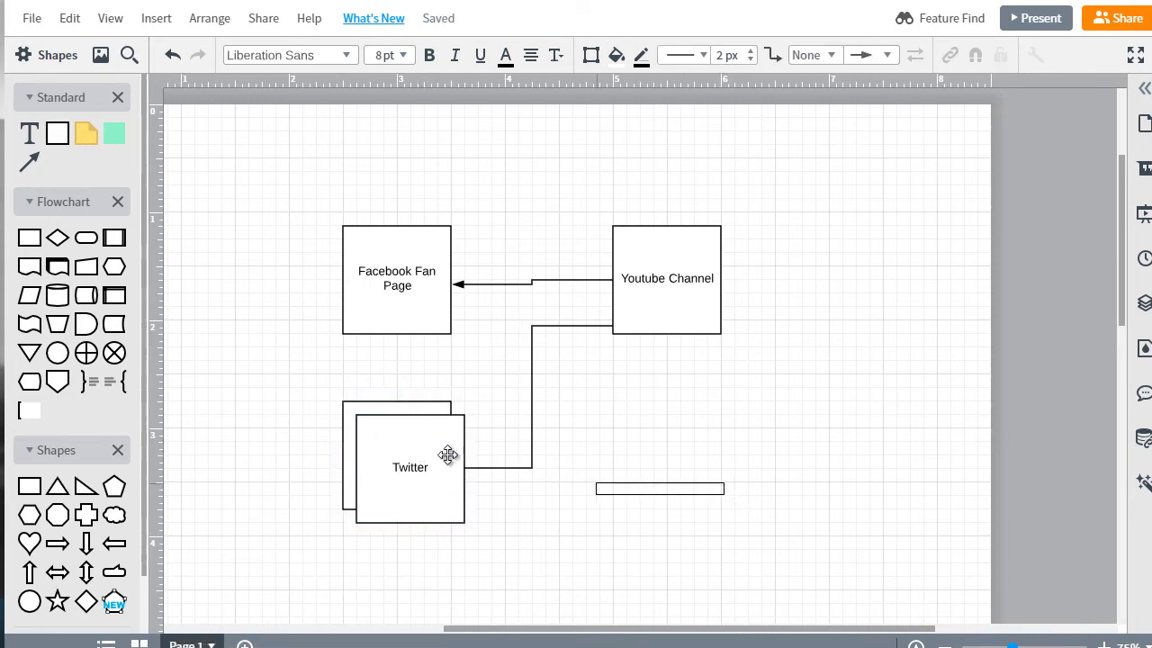
pyautogui.moveTo(470, 468); pyautogui.dragTo(648, 490)
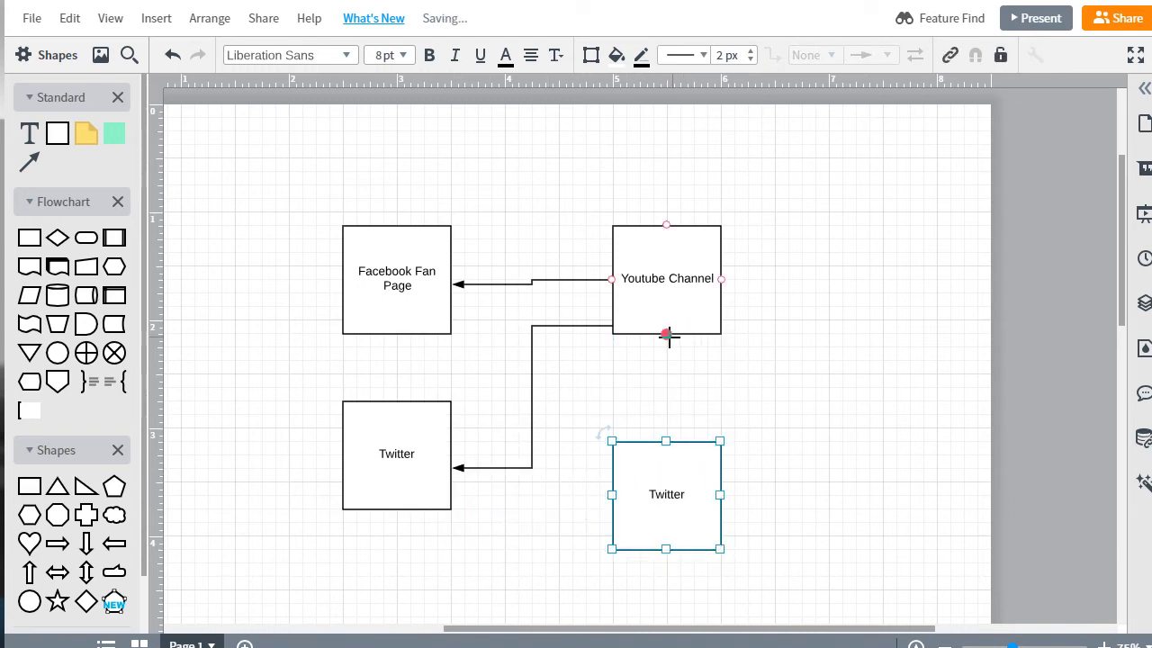
pyautogui.moveTo(666, 334); pyautogui.dragTo(668, 450)
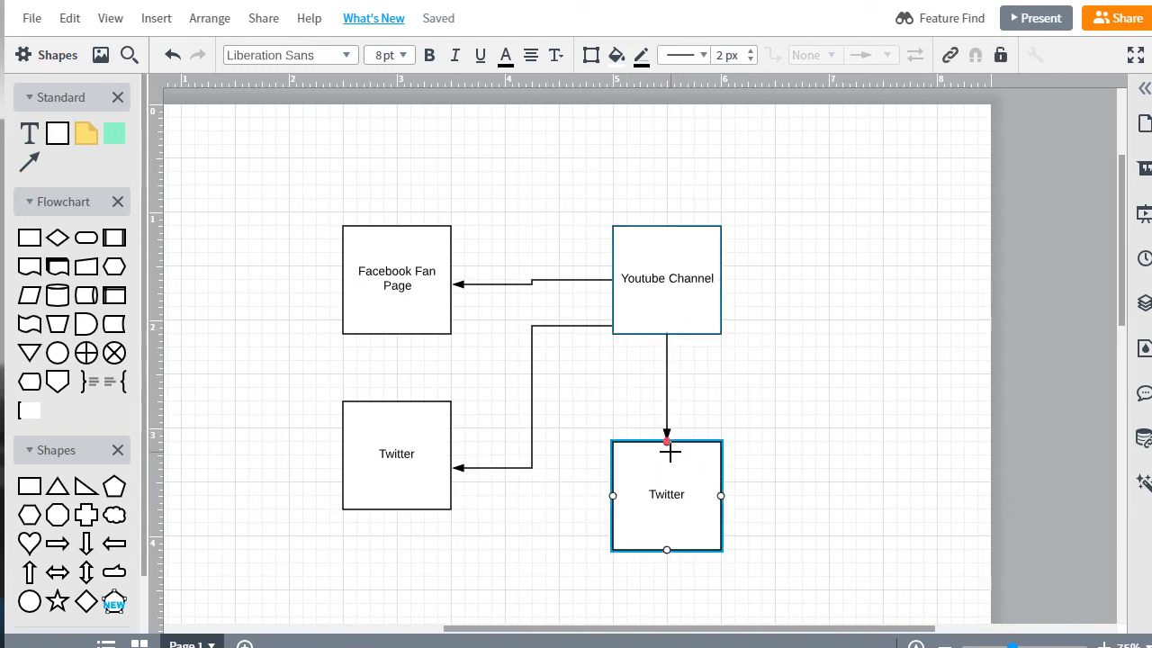
# - Relabel the Twitter copy below Youtube Channel as "Wordpress"
pyautogui.doubleClick(657, 499)
pyautogui.write('Wordpress')
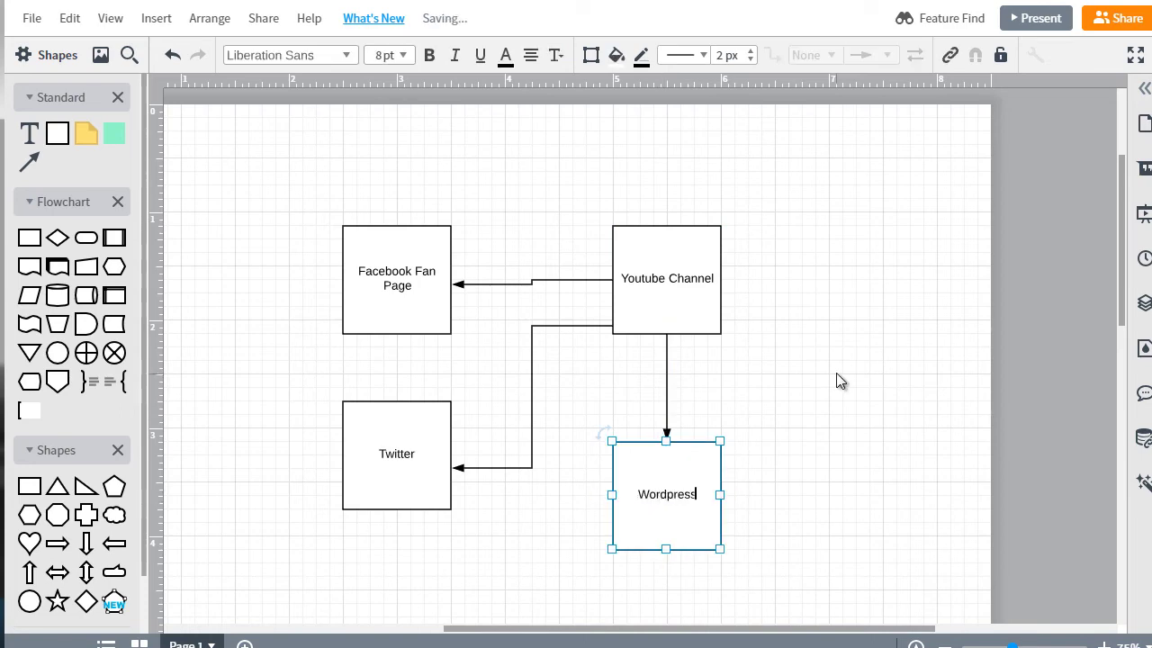
pyautogui.click(836, 372)
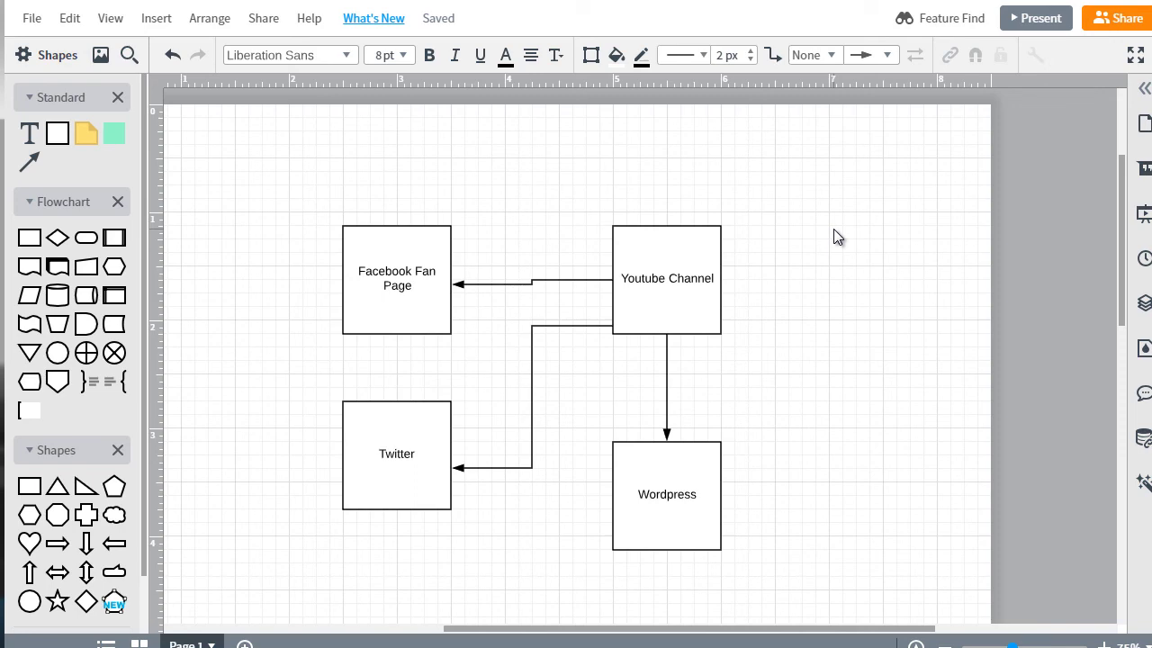
pyautogui.click(701, 266)
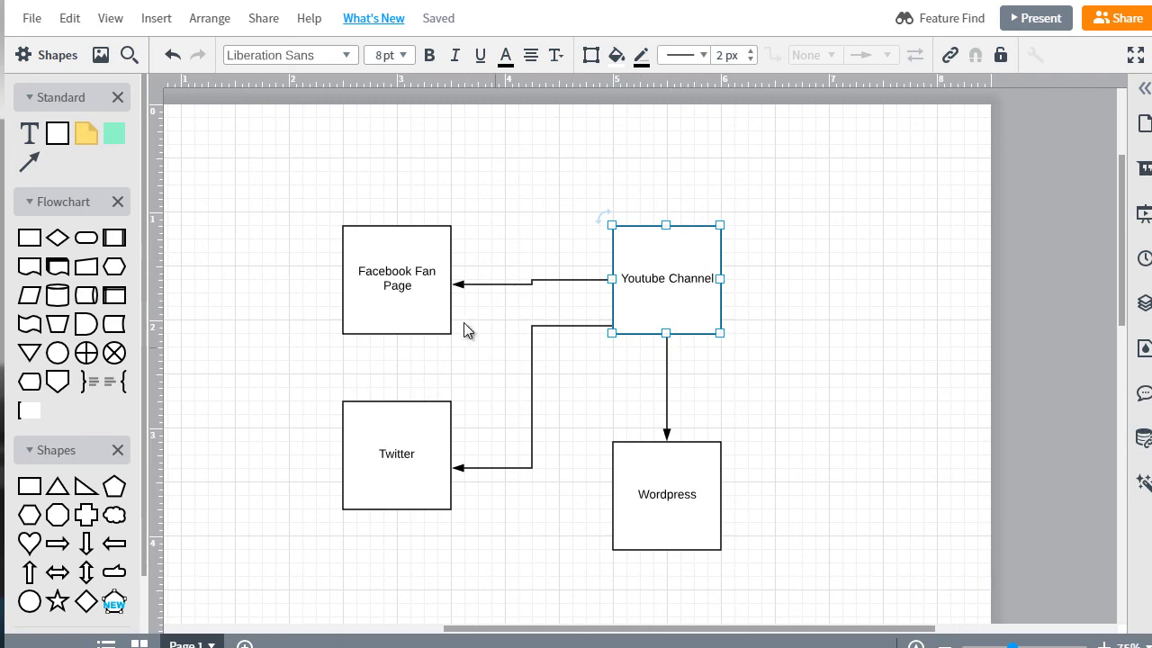
pyautogui.click(382, 279)
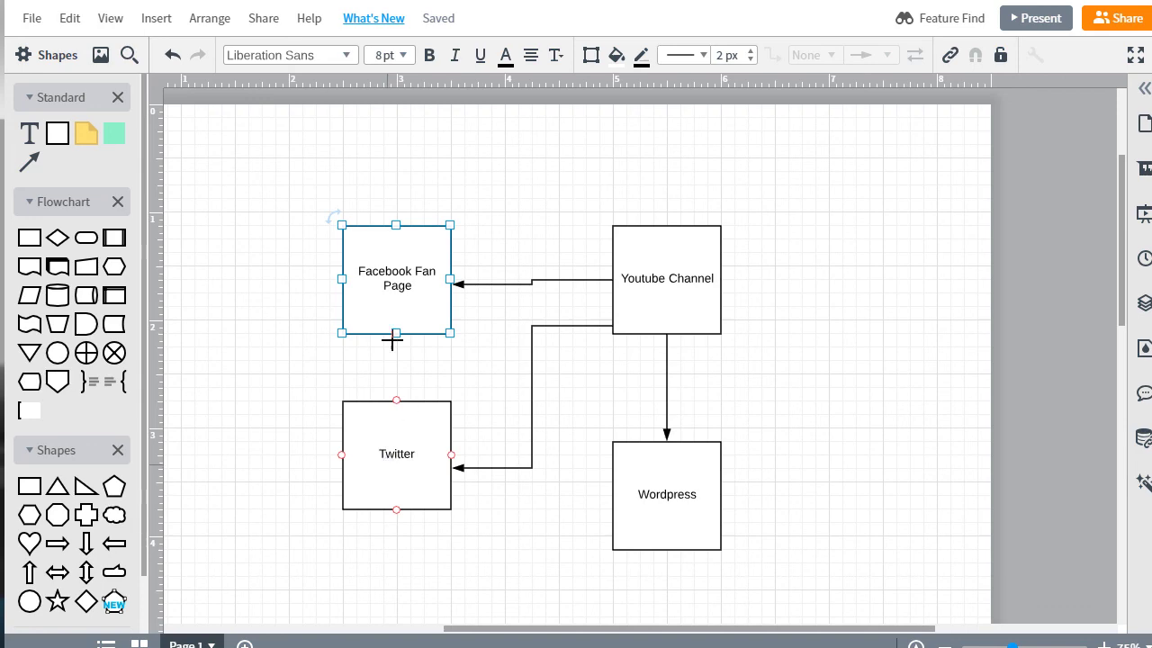
pyautogui.click(790, 244)
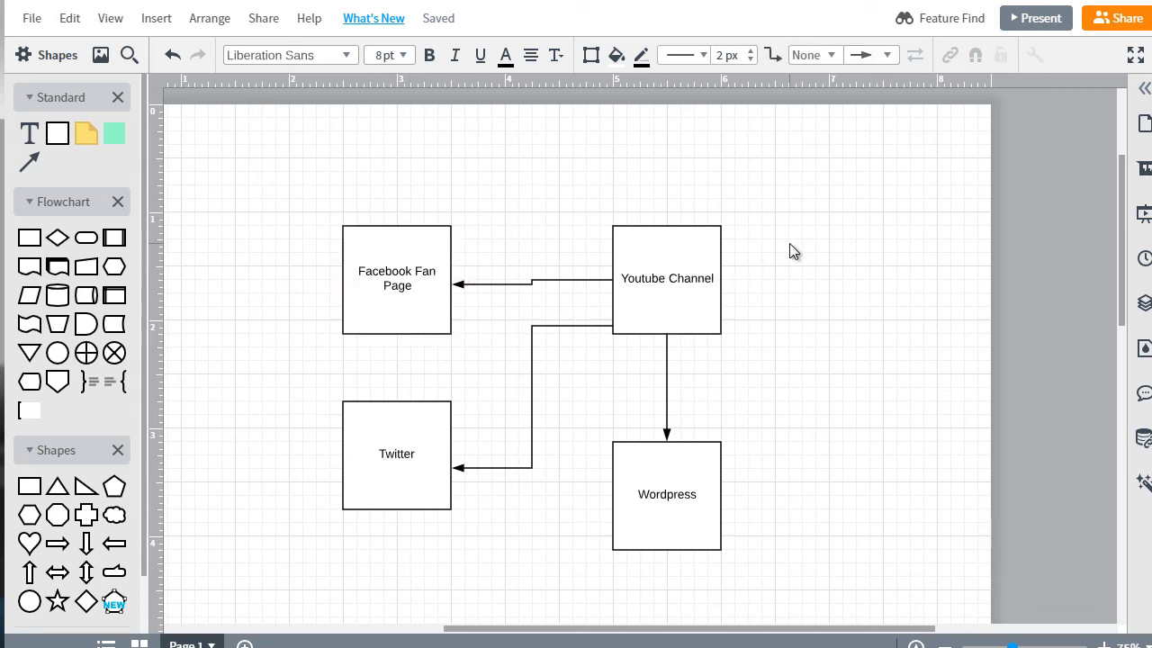